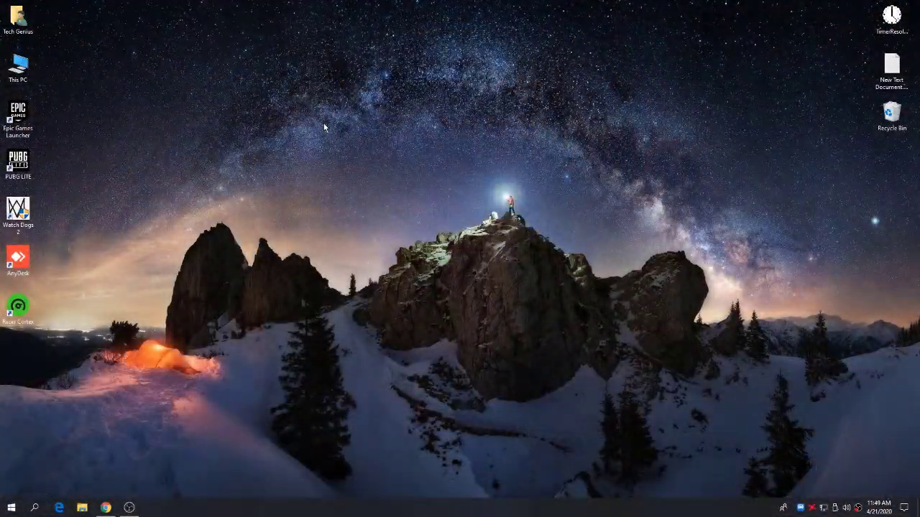
- Launch AMD Radeon Software from the desktop's right-click menu
{"action": "right_click", "coordinate": [323, 123]}
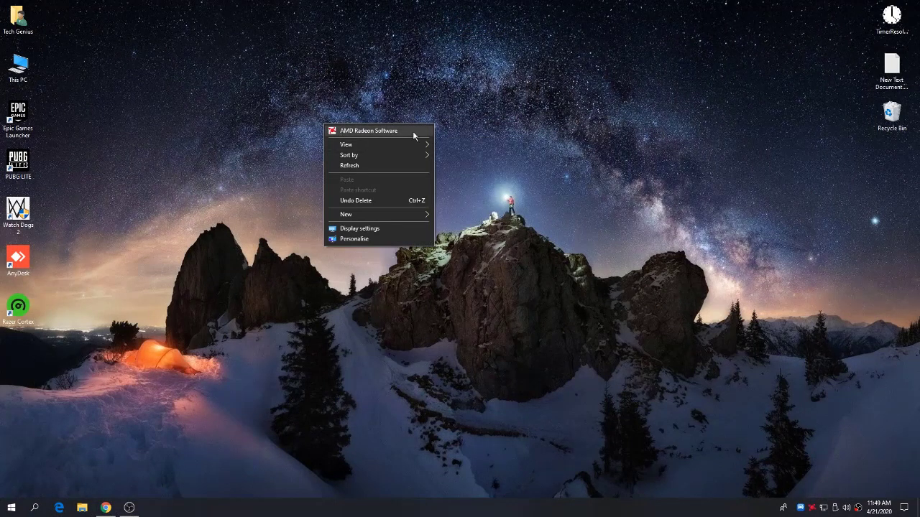
{"action": "left_click", "coordinate": [348, 128]}
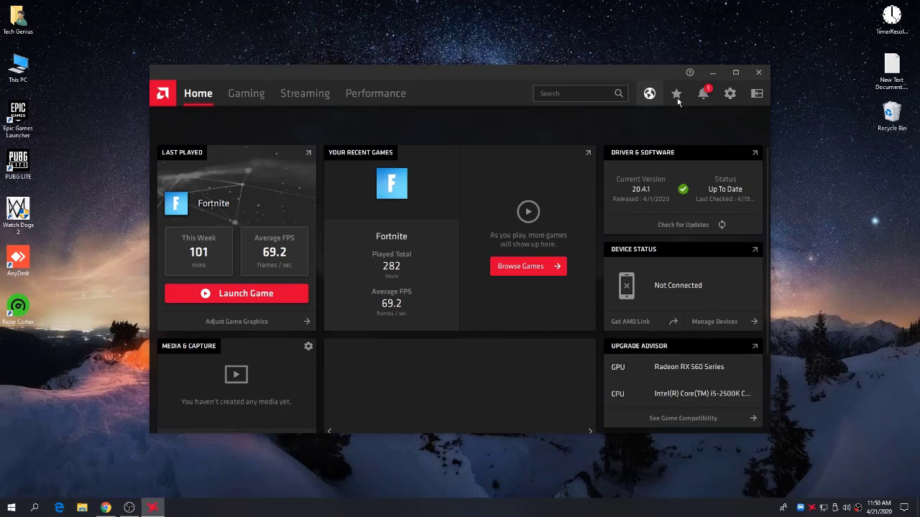
- Run a driver update check on the System settings page, confirming version 20.4.1 is current
{"action": "left_click", "coordinate": [729, 93]}
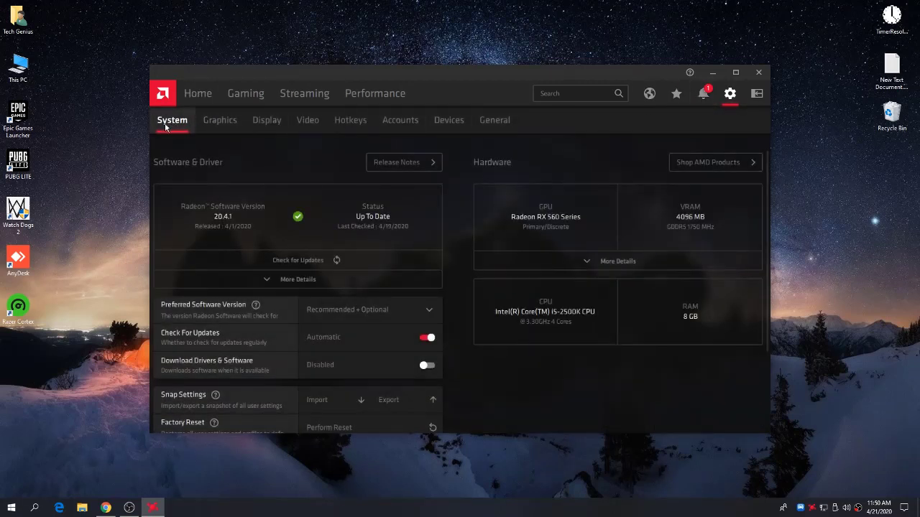
{"action": "scroll", "coordinate": [259, 316], "scroll_direction": "down", "scroll_amount": 3}
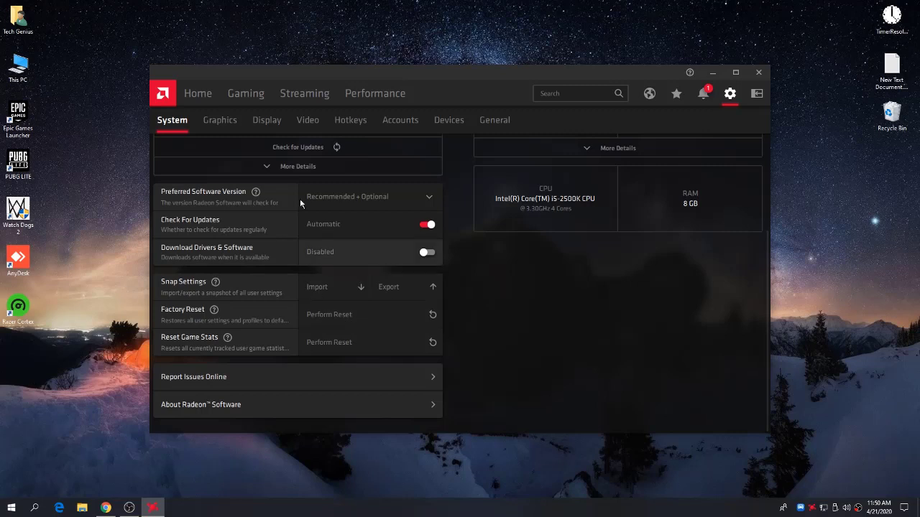
{"action": "left_click", "coordinate": [207, 99]}
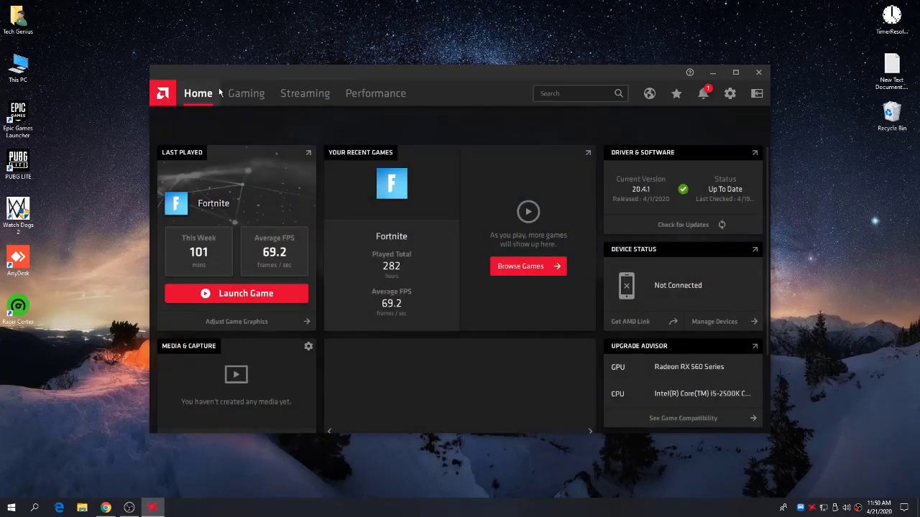
{"action": "left_click", "coordinate": [734, 95]}
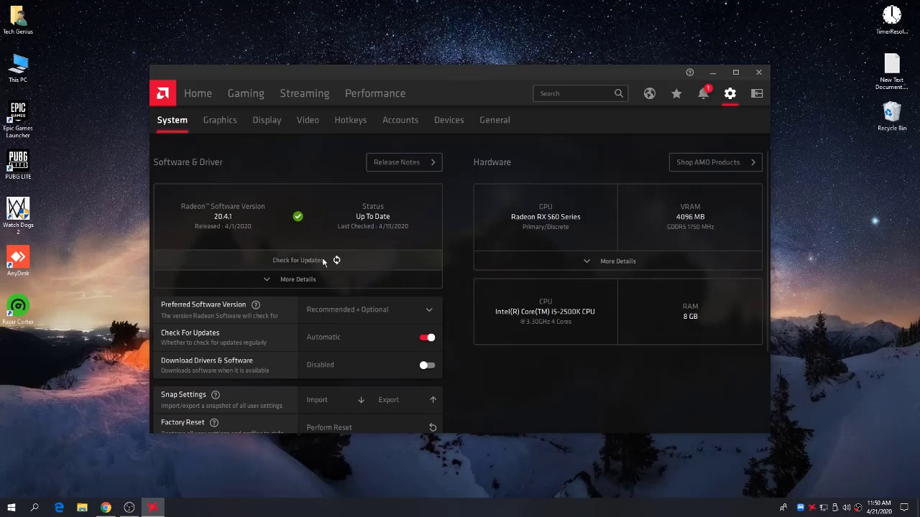
{"action": "left_click", "coordinate": [288, 262]}
{"action": "scroll", "coordinate": [180, 270], "scroll_direction": "down", "scroll_amount": 3}
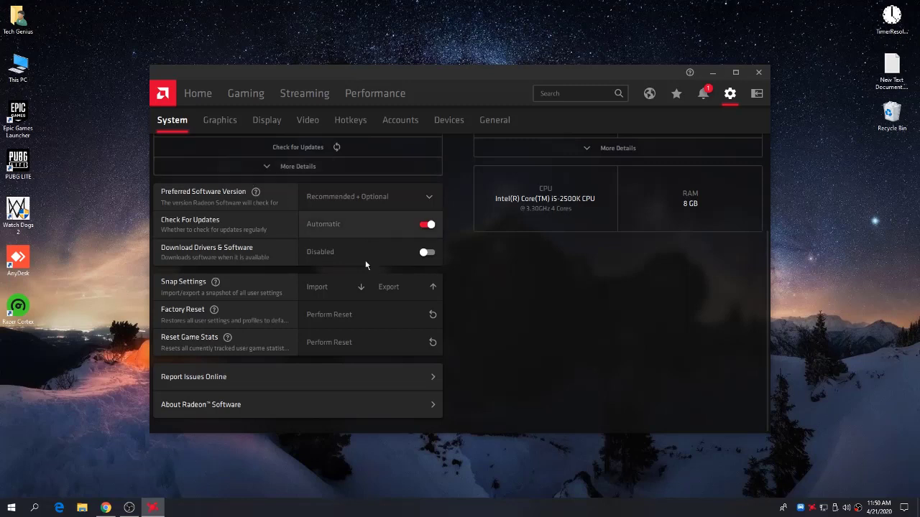
- Show the Graphics settings and scroll down to the Anti-Lag, Chill, Boost and Sharpening toggles
{"action": "left_click", "coordinate": [219, 123]}
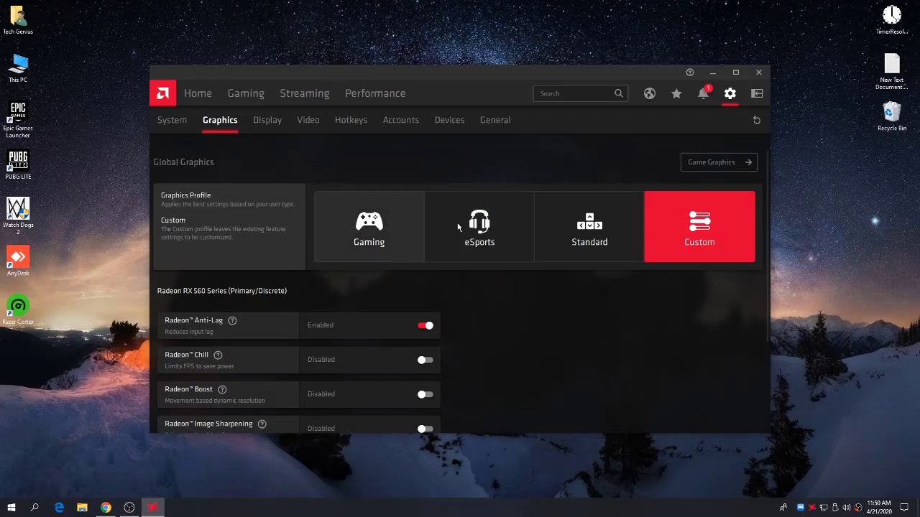
{"action": "scroll", "coordinate": [458, 265], "scroll_direction": "down", "scroll_amount": 3}
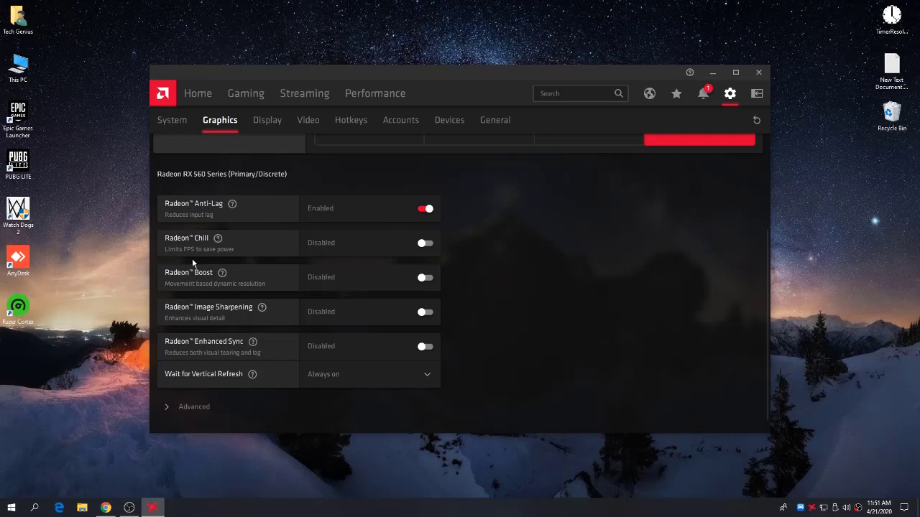
- Try Radeon Boost at 50.0 % minimum resolution and Image Sharpening, leaving both off
{"action": "left_click", "coordinate": [426, 278]}
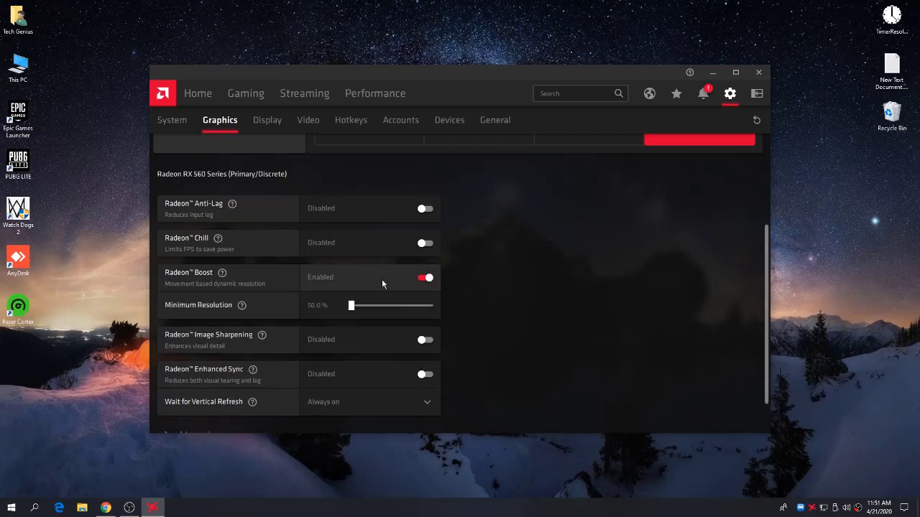
{"action": "left_click_drag", "start_coordinate": [348, 306], "coordinate": [323, 317]}
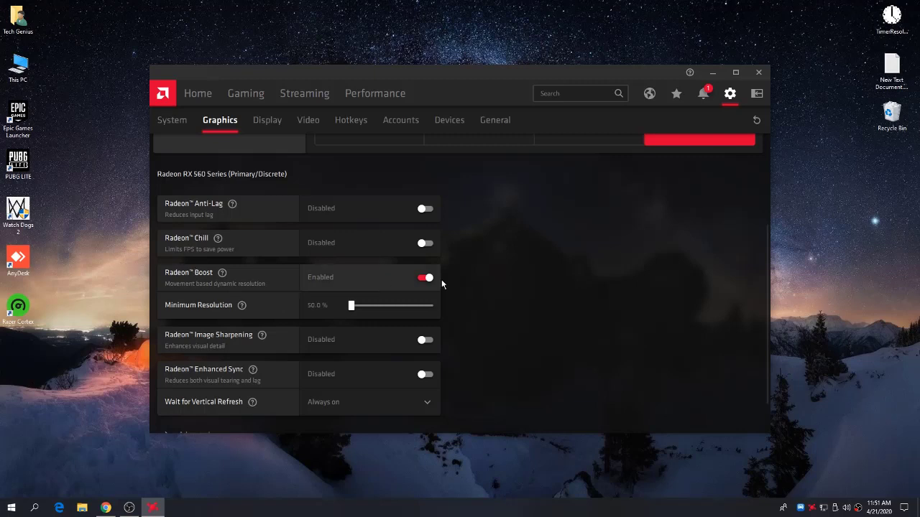
{"action": "left_click", "coordinate": [398, 283]}
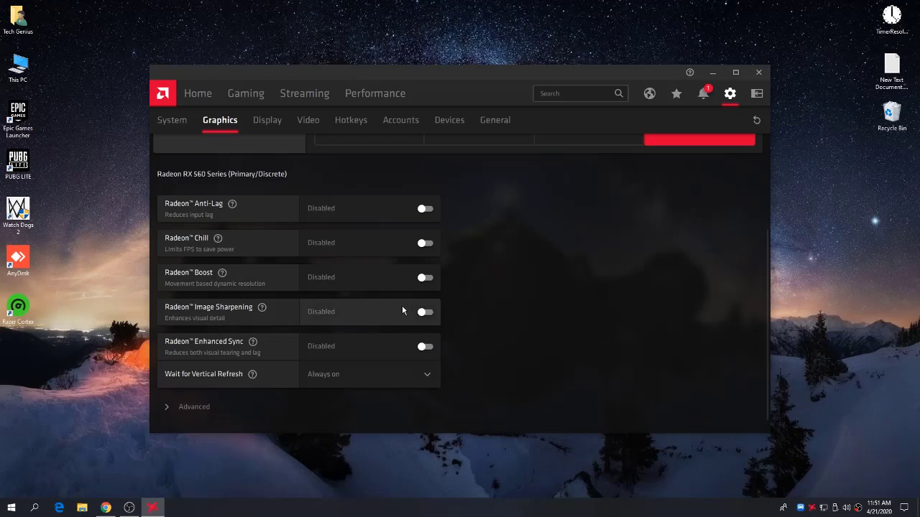
{"action": "left_click", "coordinate": [425, 312]}
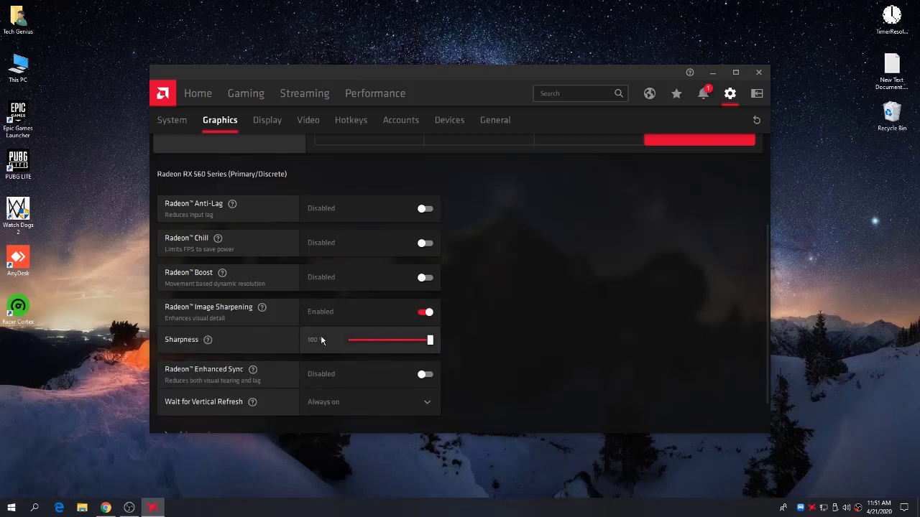
{"action": "left_click", "coordinate": [424, 312]}
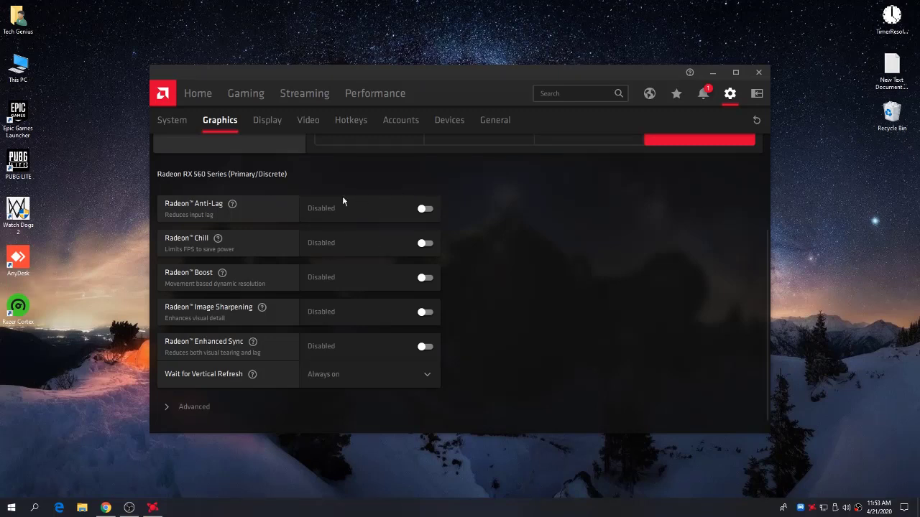
- Re-enable Anti-Lag, set Wait for Vertical Refresh to Always off, and expand Advanced options
{"action": "left_click", "coordinate": [424, 209]}
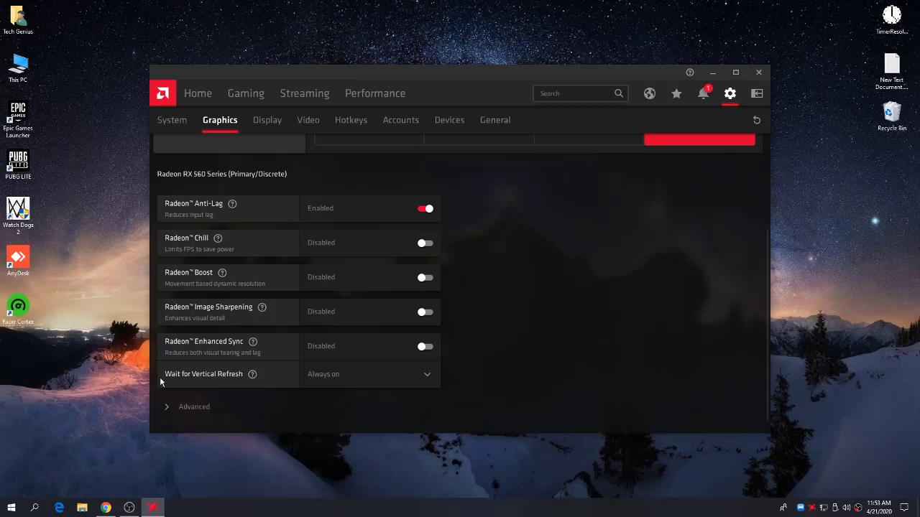
{"action": "left_click", "coordinate": [383, 384]}
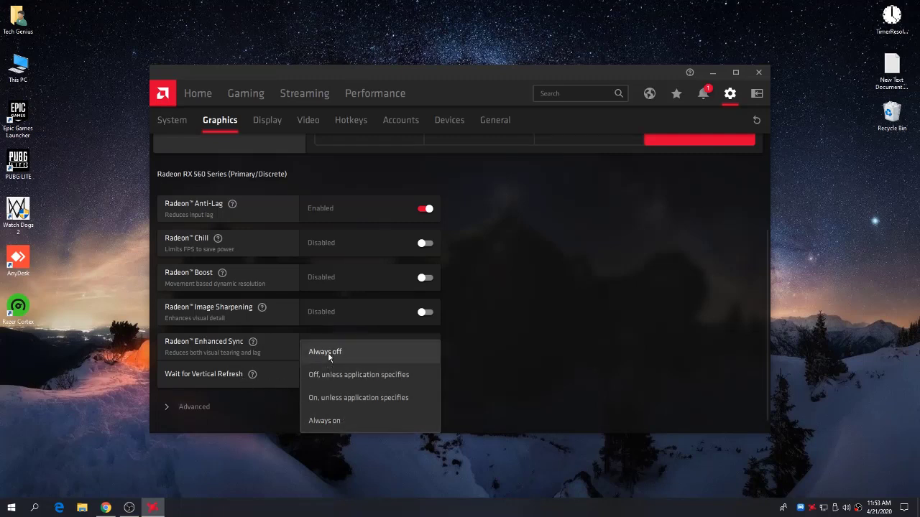
{"action": "left_click", "coordinate": [363, 353]}
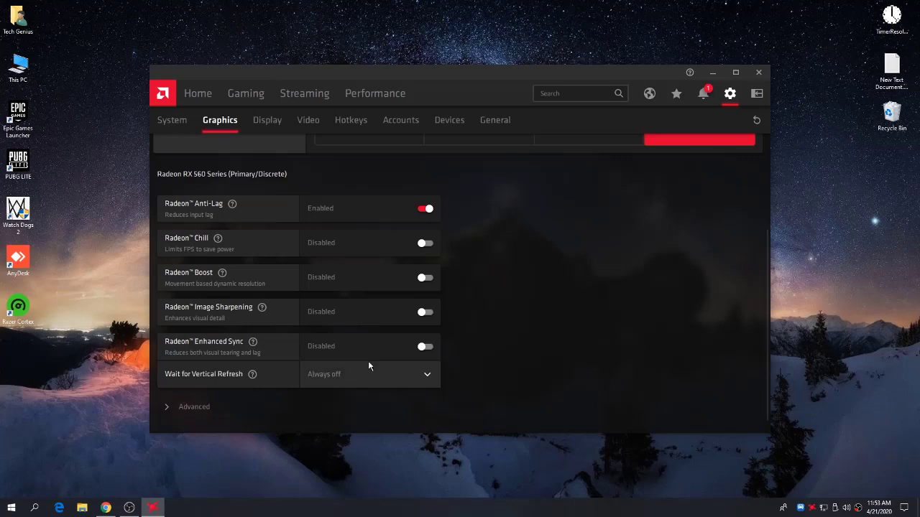
{"action": "left_click", "coordinate": [175, 390]}
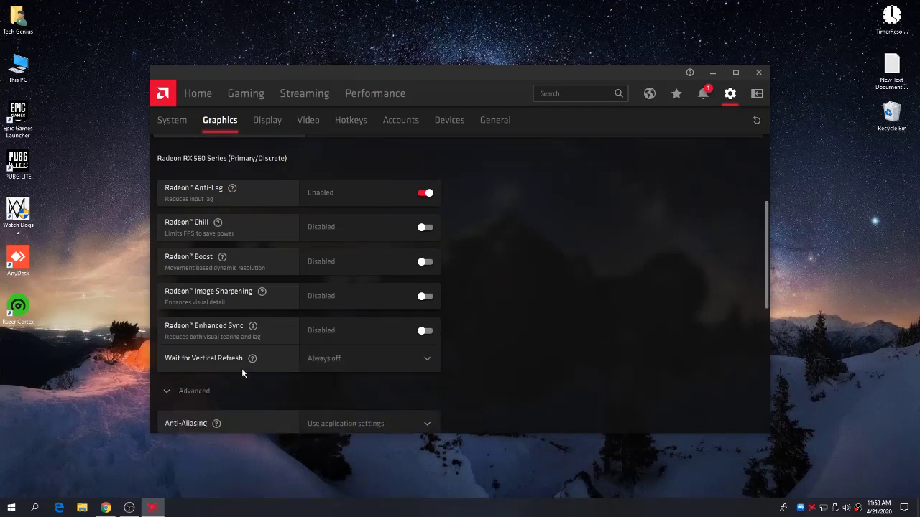
- Set the Anti-Aliasing mode to override application settings
{"action": "scroll", "coordinate": [166, 255], "scroll_direction": "down", "scroll_amount": 1}
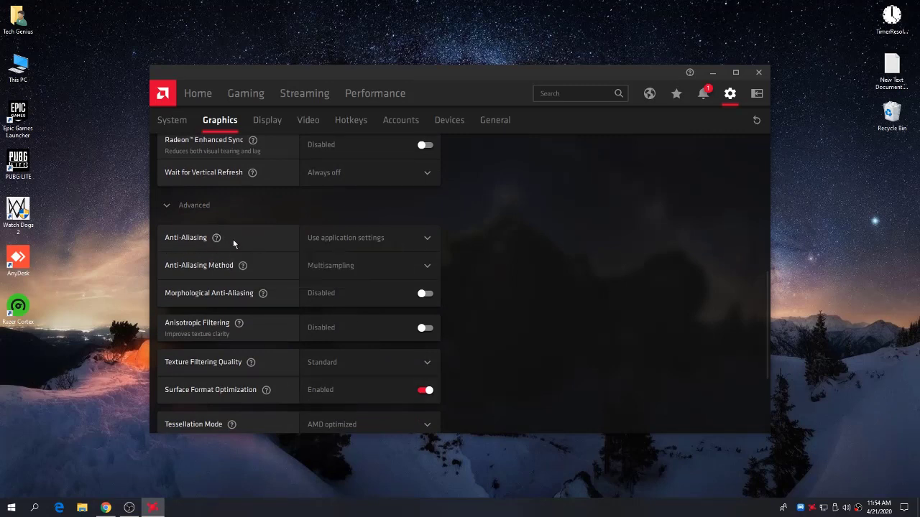
{"action": "left_click", "coordinate": [338, 238]}
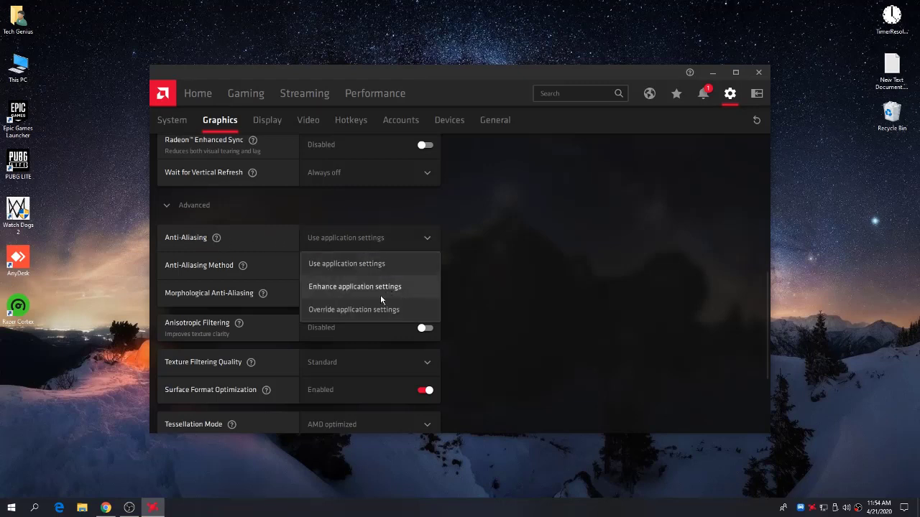
{"action": "left_click", "coordinate": [352, 312]}
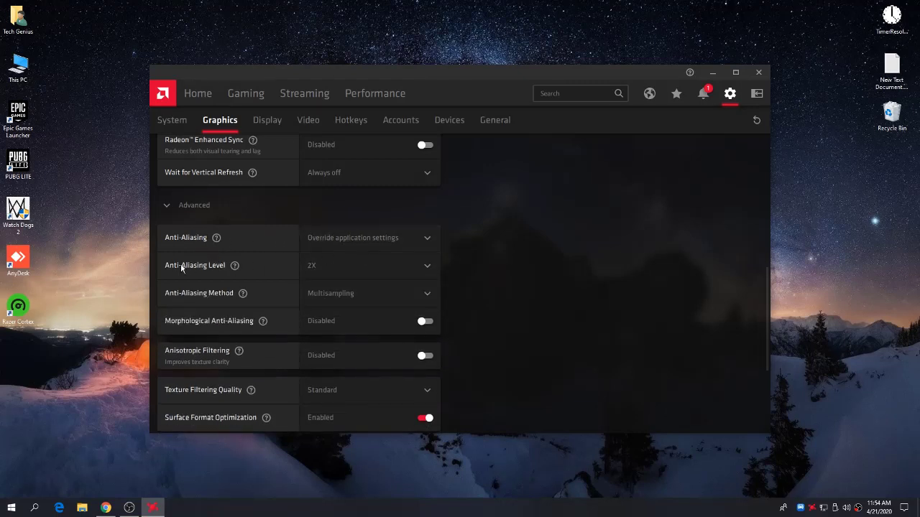
- Set Texture Filtering Quality to Performance and keep Tessellation Mode on AMD optimized
{"action": "scroll", "coordinate": [405, 253], "scroll_direction": "down", "scroll_amount": 4}
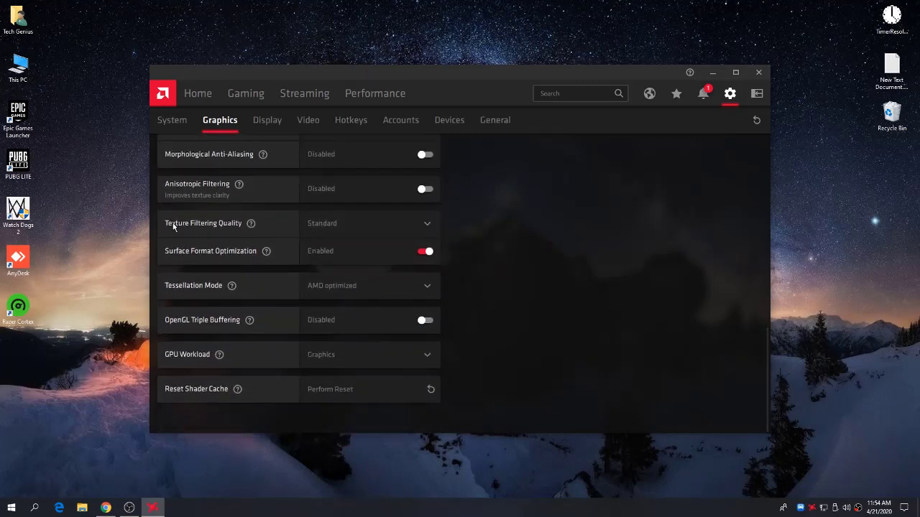
{"action": "left_click", "coordinate": [355, 225]}
{"action": "left_click", "coordinate": [326, 303]}
{"action": "left_click", "coordinate": [376, 288]}
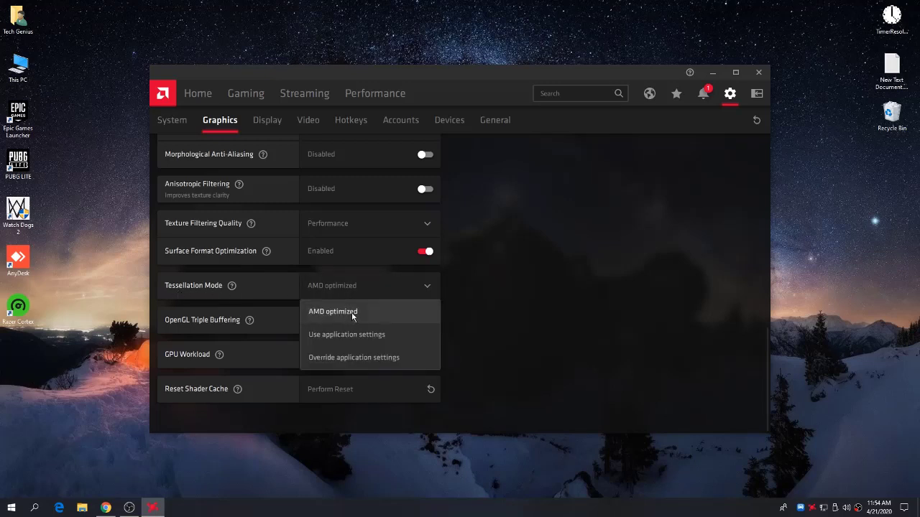
{"action": "left_click", "coordinate": [323, 314]}
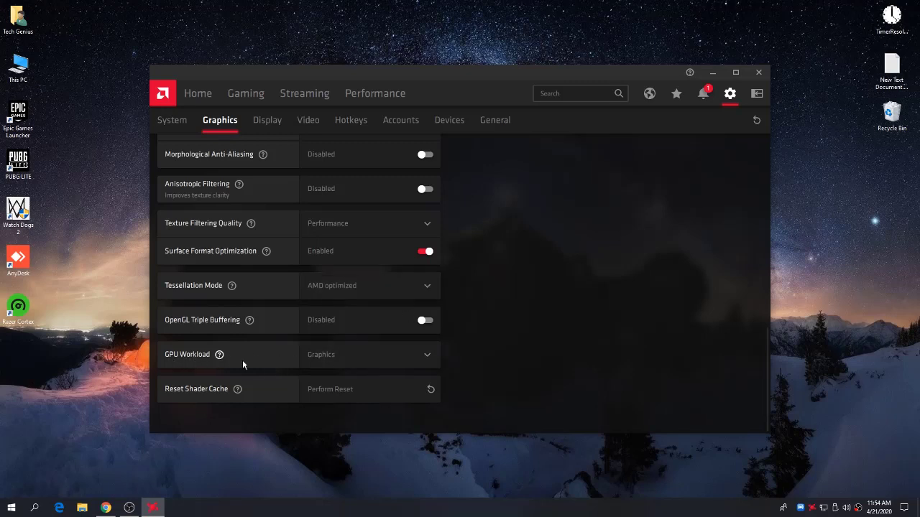
{"action": "left_click", "coordinate": [355, 357]}
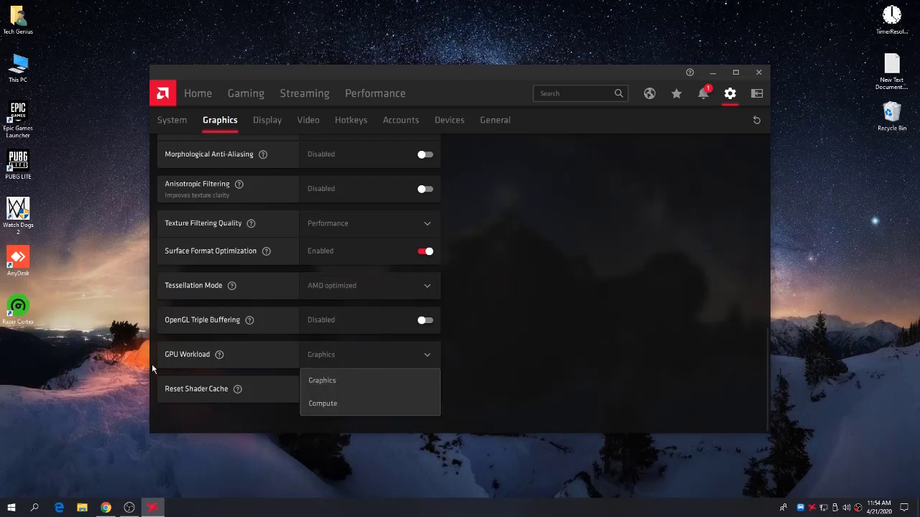
- Keep GPU Workload on Graphics and dismiss the restart prompt without restarting
{"action": "left_click", "coordinate": [339, 380]}
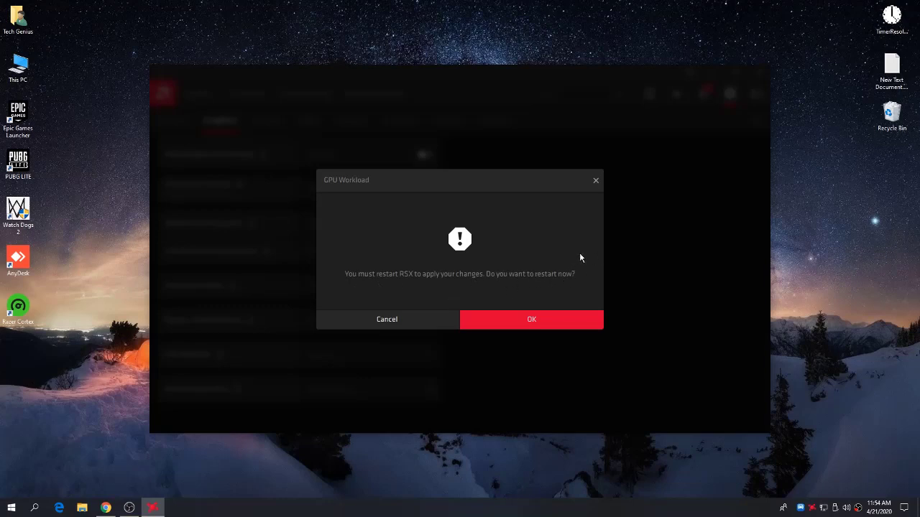
{"action": "left_click", "coordinate": [596, 182]}
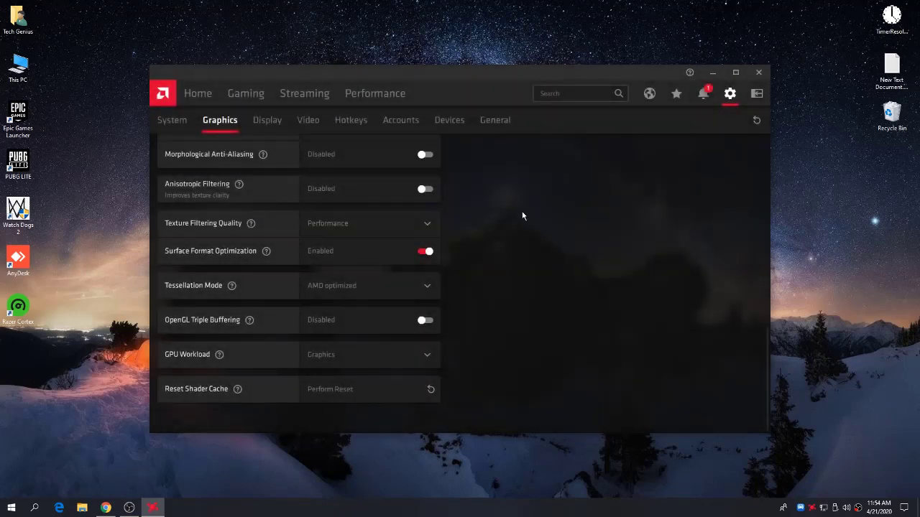
- On the Display page, keep Scaling Mode on Full panel and expand the custom resolutions list
{"action": "left_click", "coordinate": [274, 127]}
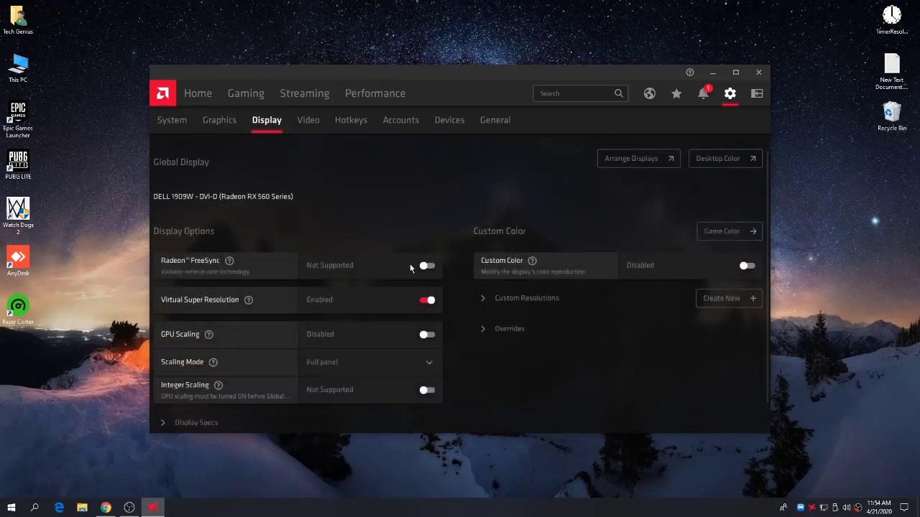
{"action": "scroll", "coordinate": [410, 263], "scroll_direction": "down", "scroll_amount": 1}
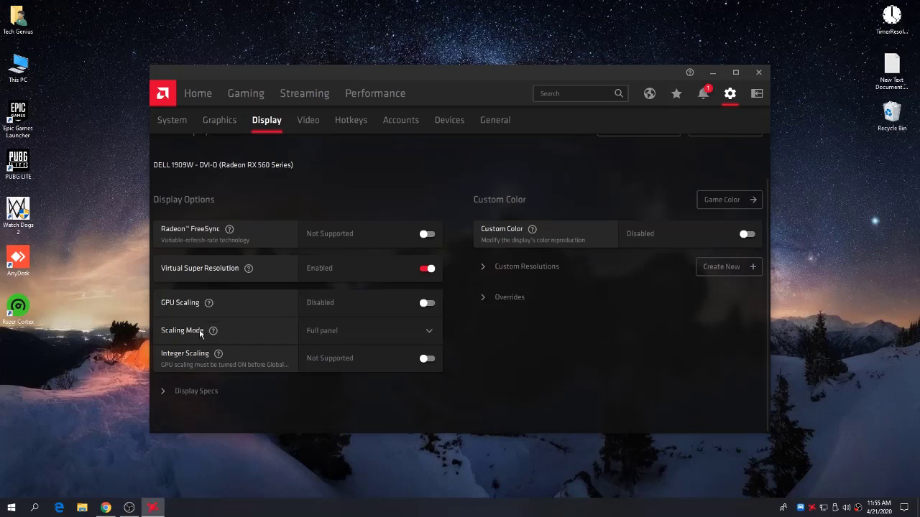
{"action": "left_click", "coordinate": [373, 329]}
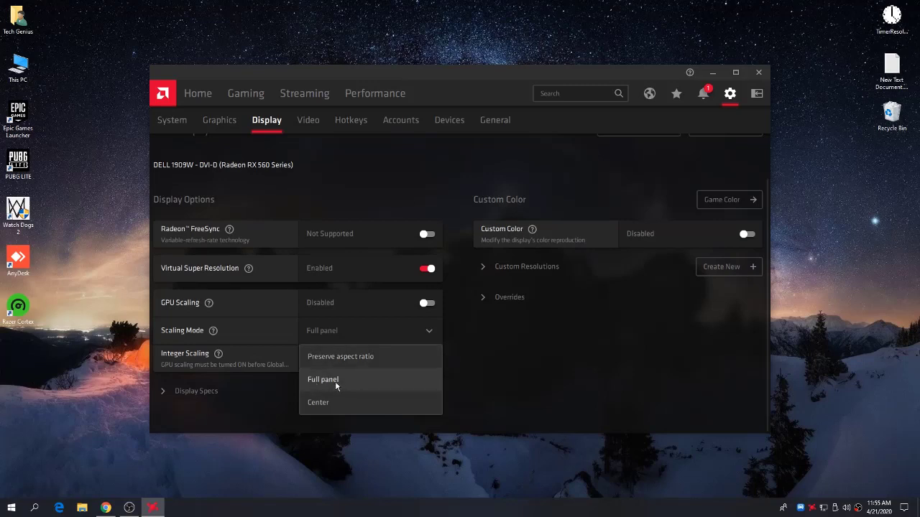
{"action": "left_click", "coordinate": [335, 384]}
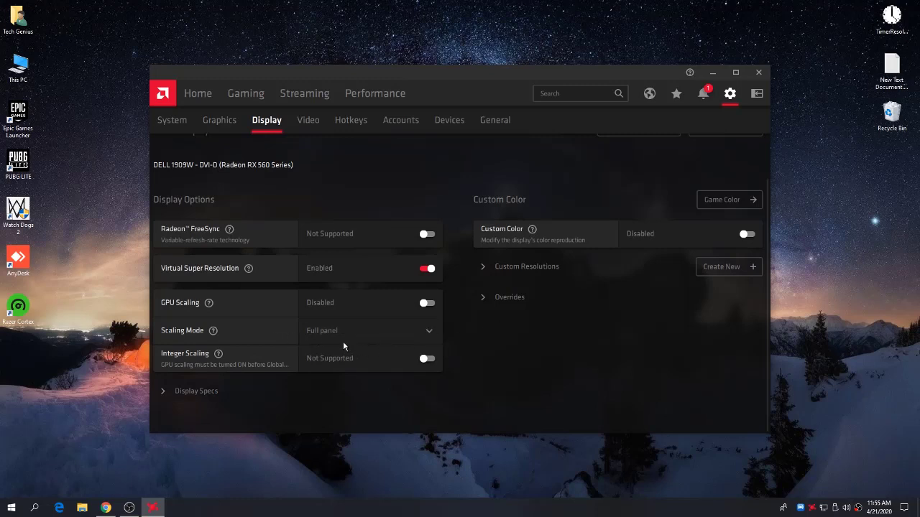
{"action": "left_click", "coordinate": [504, 268]}
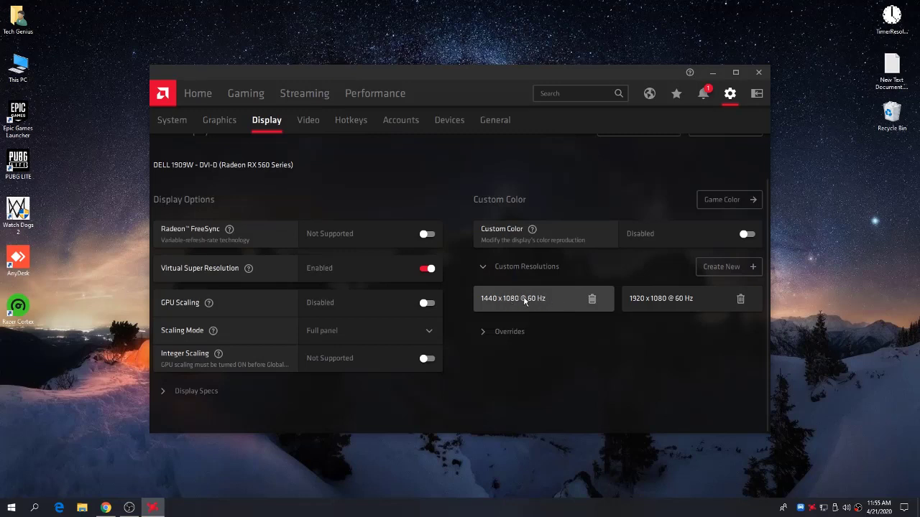
{"action": "left_click", "coordinate": [498, 298]}
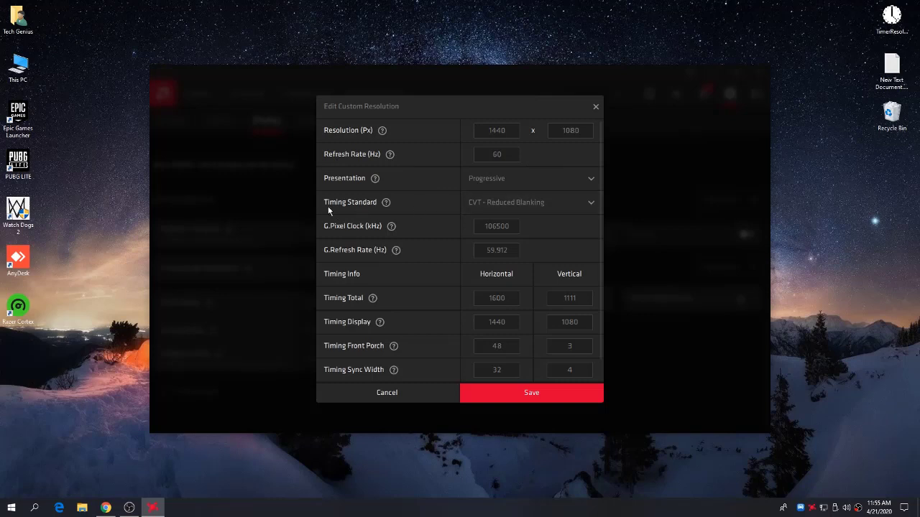
{"action": "left_click", "coordinate": [489, 198]}
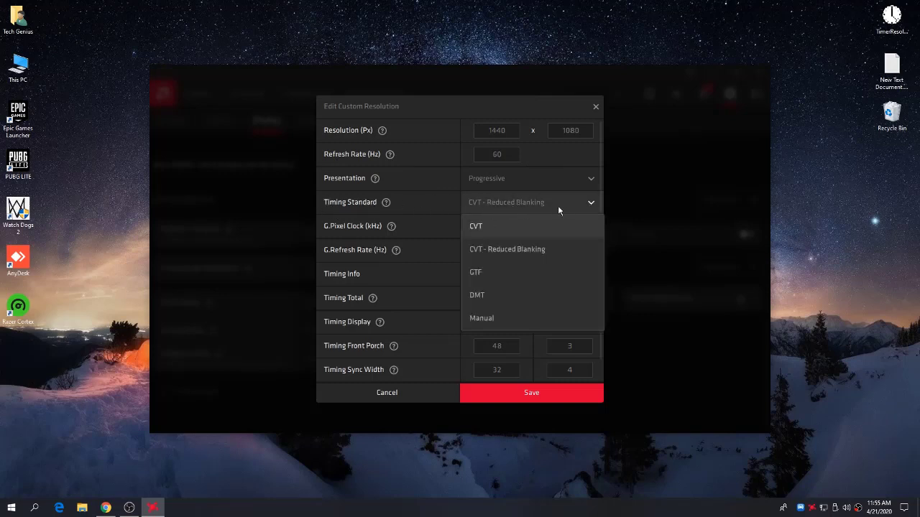
{"action": "left_click", "coordinate": [503, 249]}
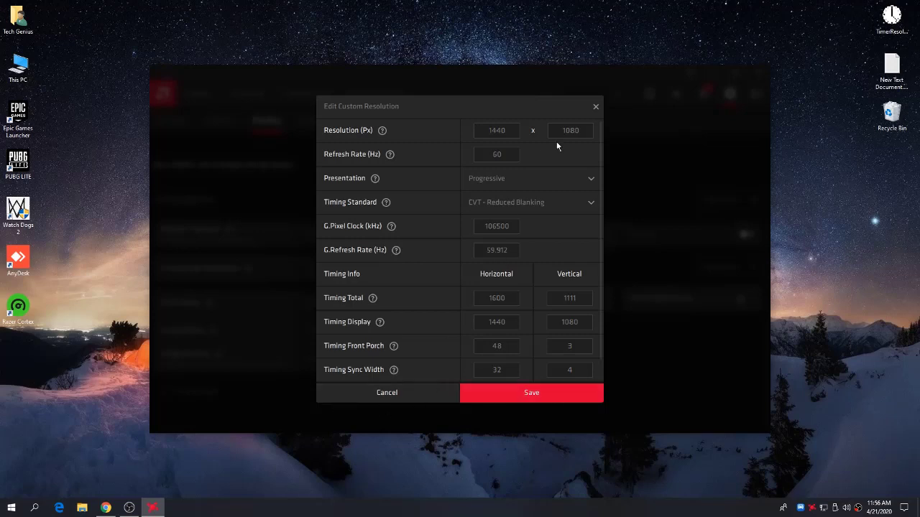
{"action": "left_click", "coordinate": [595, 107]}
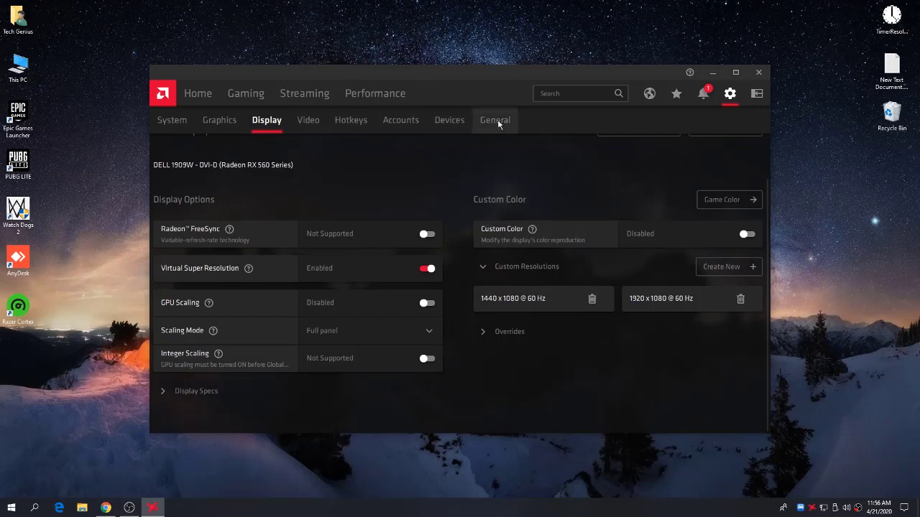
- Move from the Video tab to the General settings page and maximize the window
{"action": "left_click", "coordinate": [311, 122]}
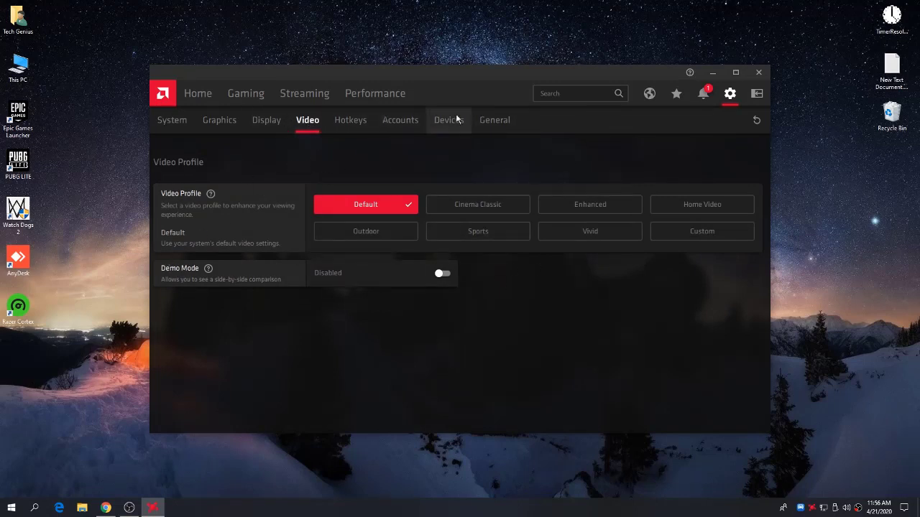
{"action": "left_click", "coordinate": [490, 124]}
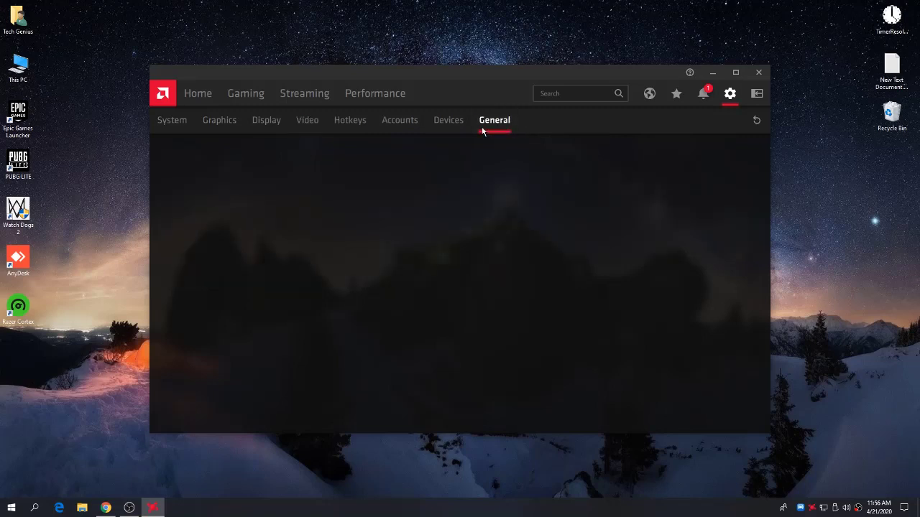
{"action": "left_click", "coordinate": [741, 75]}
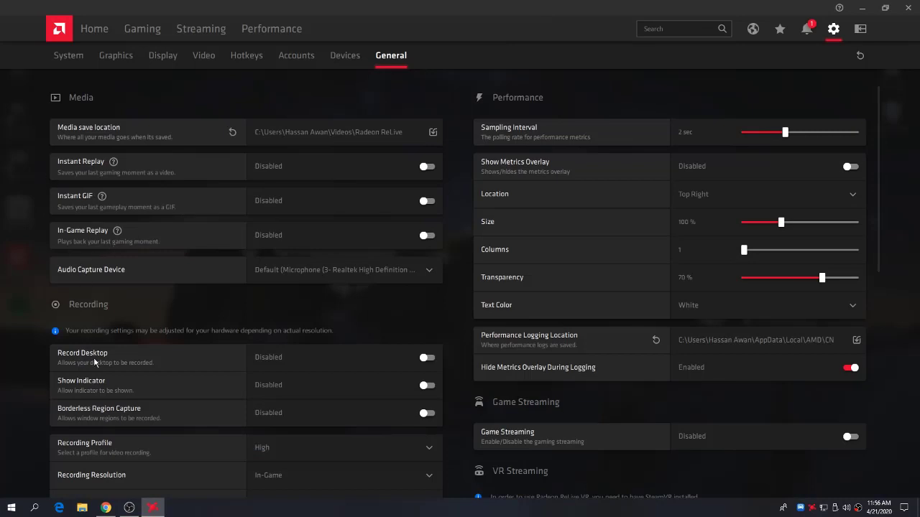
{"action": "scroll", "coordinate": [83, 338], "scroll_direction": "down", "scroll_amount": 3}
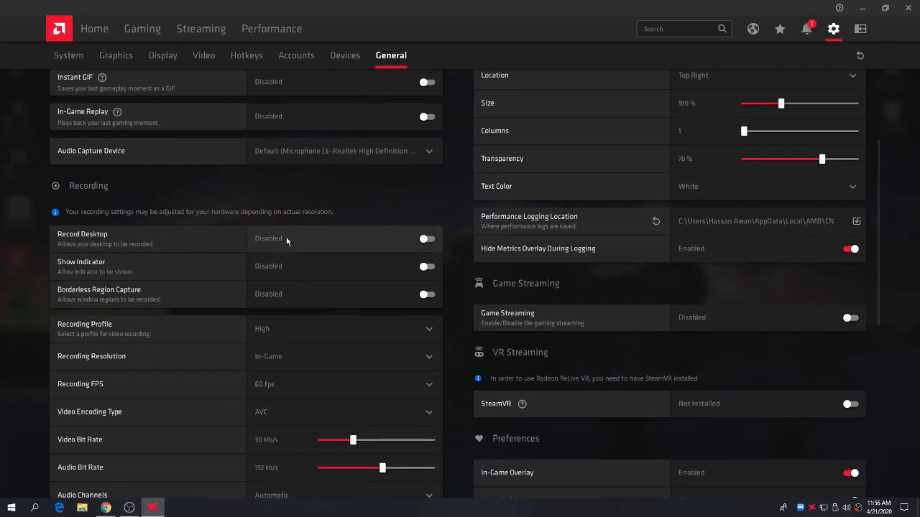
{"action": "scroll", "coordinate": [250, 164], "scroll_direction": "up", "scroll_amount": 2}
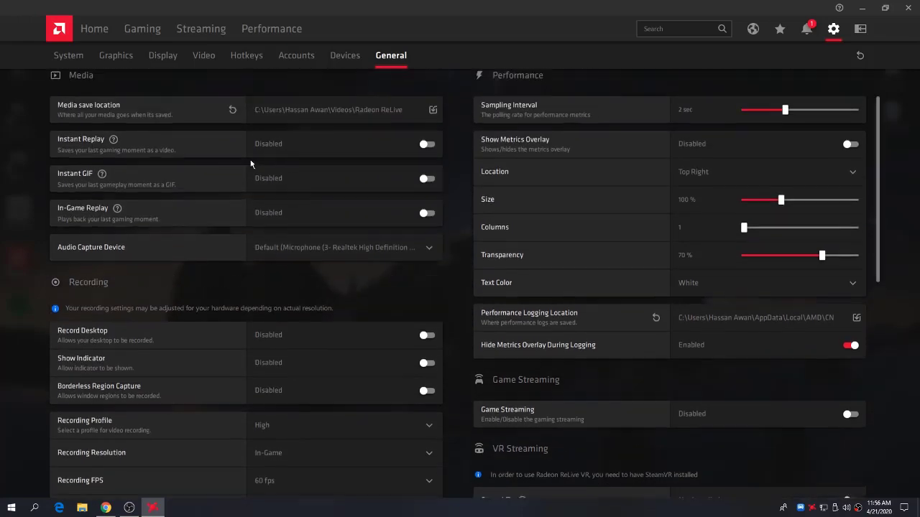
{"action": "scroll", "coordinate": [250, 154], "scroll_direction": "down", "scroll_amount": 4}
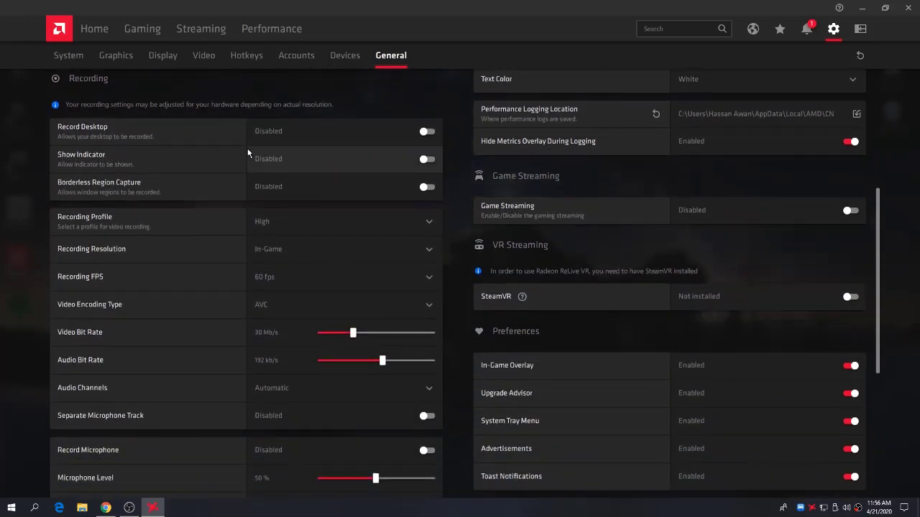
{"action": "scroll", "coordinate": [247, 153], "scroll_direction": "down", "scroll_amount": 5}
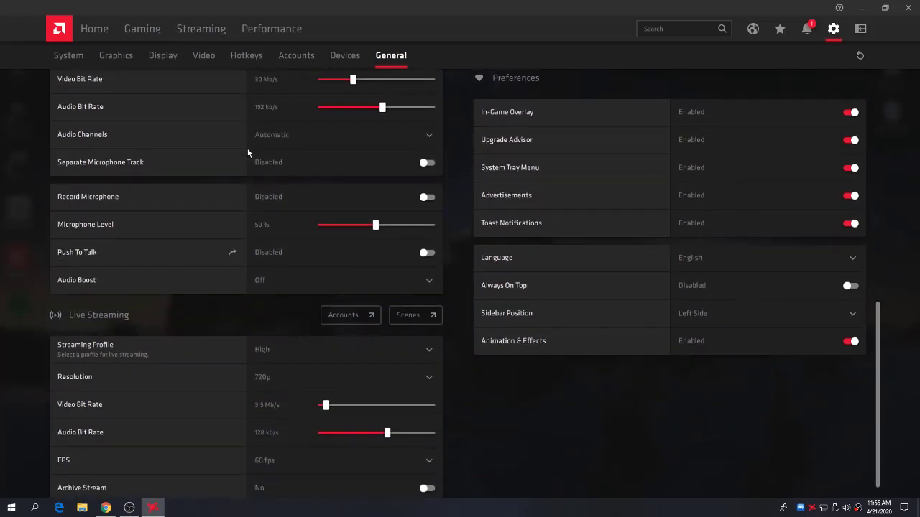
{"action": "scroll", "coordinate": [248, 151], "scroll_direction": "down", "scroll_amount": 1}
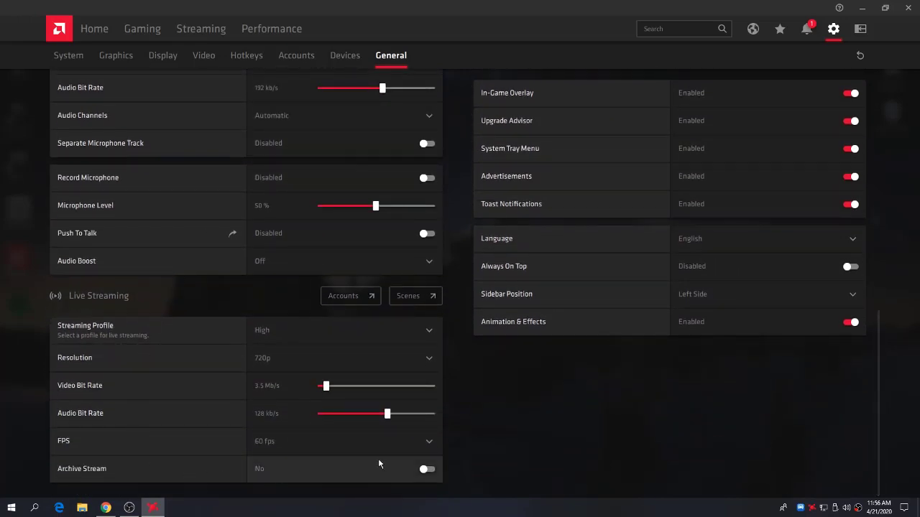
{"action": "scroll", "coordinate": [534, 369], "scroll_direction": "up", "scroll_amount": 4}
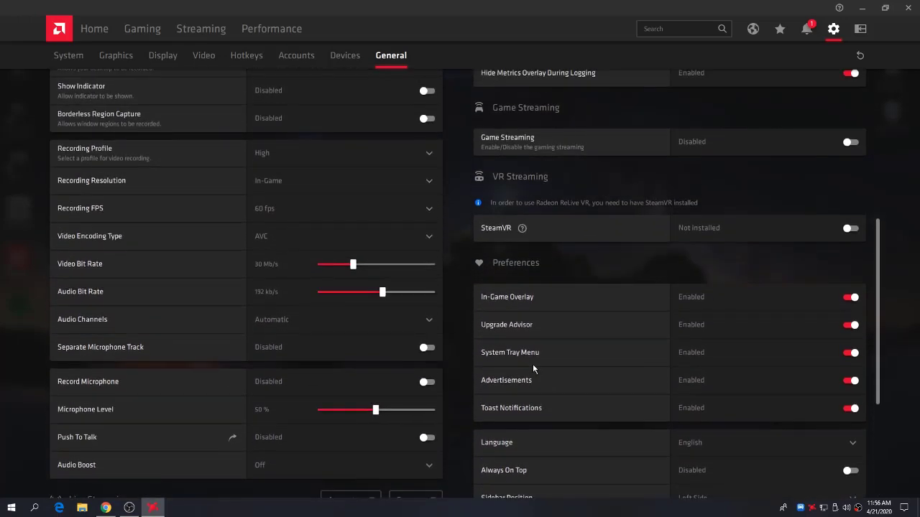
{"action": "scroll", "coordinate": [532, 364], "scroll_direction": "up", "scroll_amount": 6}
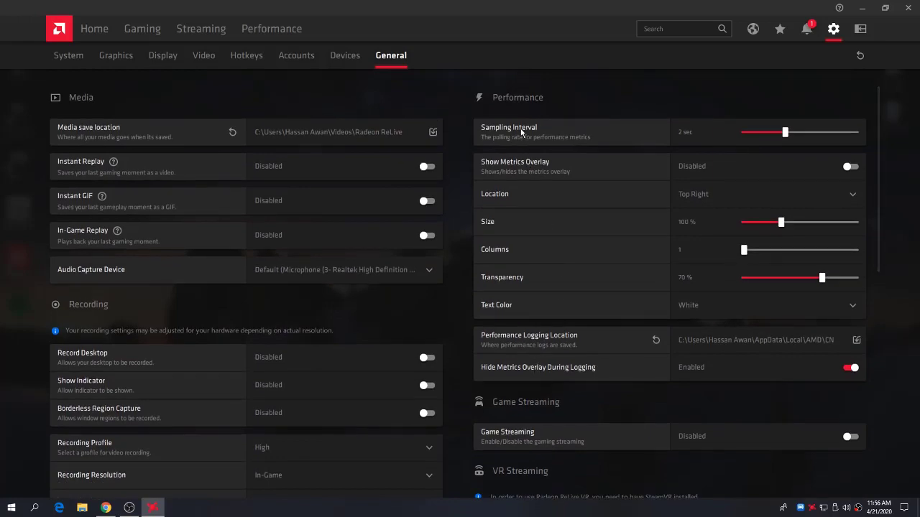
{"action": "scroll", "coordinate": [546, 241], "scroll_direction": "down", "scroll_amount": 3}
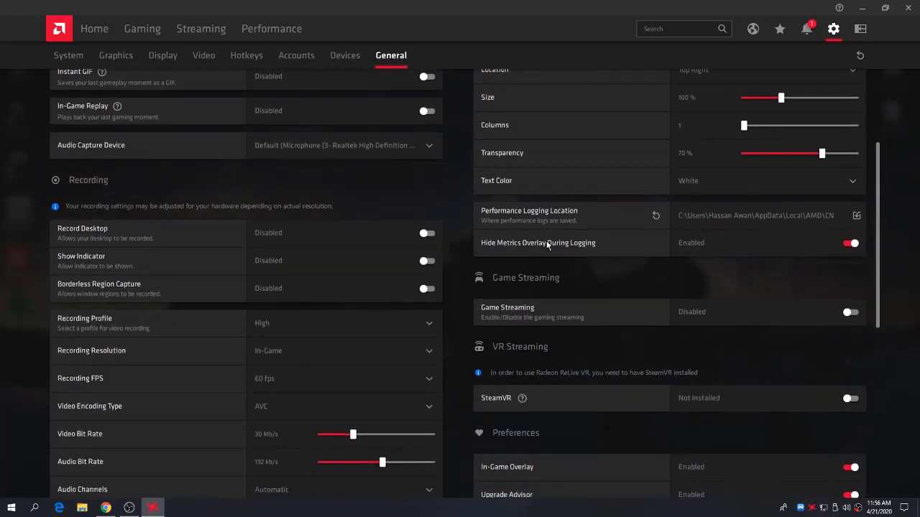
{"action": "scroll", "coordinate": [546, 244], "scroll_direction": "down", "scroll_amount": 5}
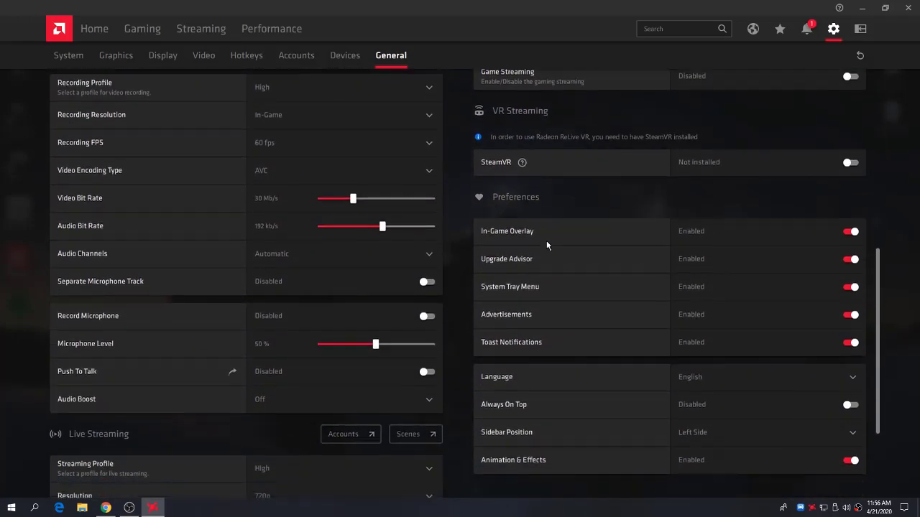
{"action": "scroll", "coordinate": [546, 245], "scroll_direction": "down", "scroll_amount": 3}
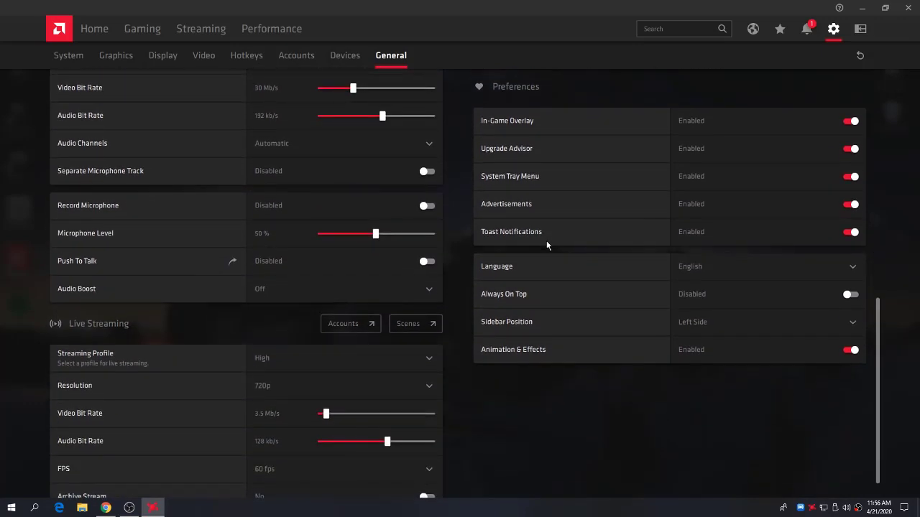
{"action": "scroll", "coordinate": [547, 245], "scroll_direction": "up", "scroll_amount": 2}
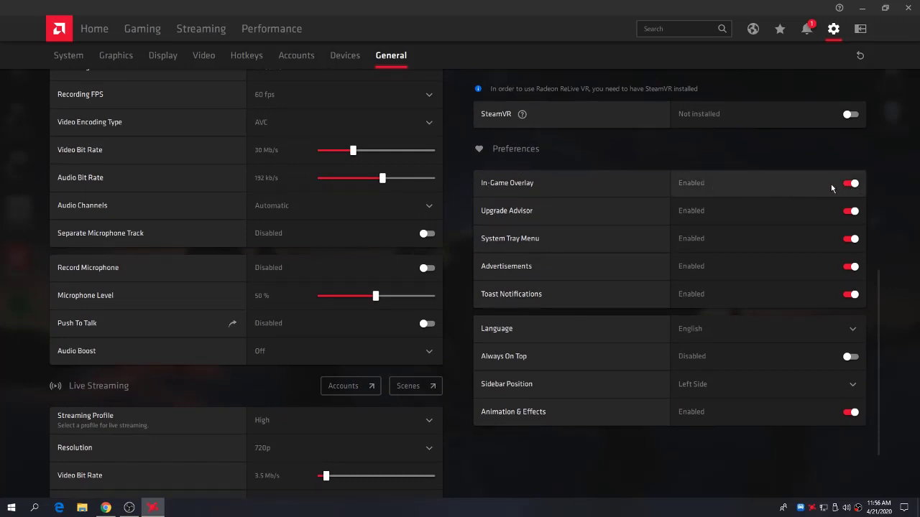
- Switch off In-Game Overlay, Upgrade Advisor and Advertisements in the General preferences
{"action": "left_click", "coordinate": [853, 183]}
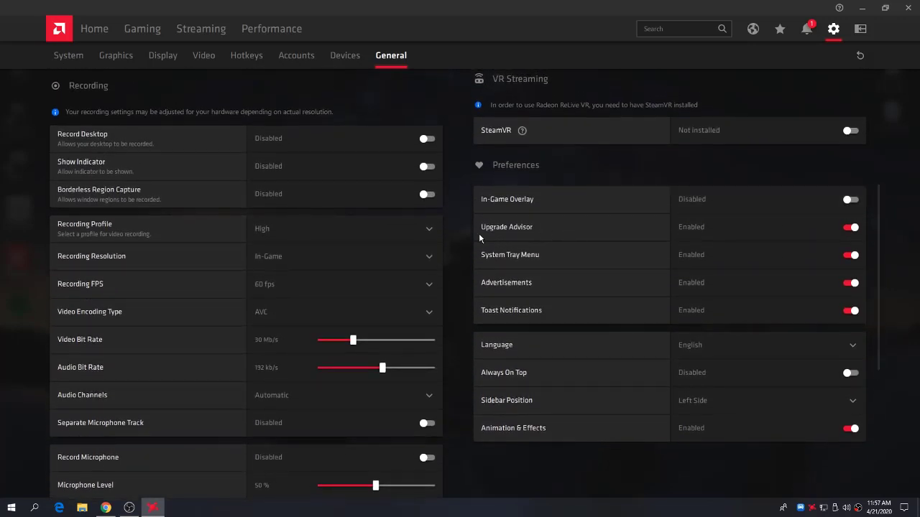
{"action": "left_click", "coordinate": [855, 229]}
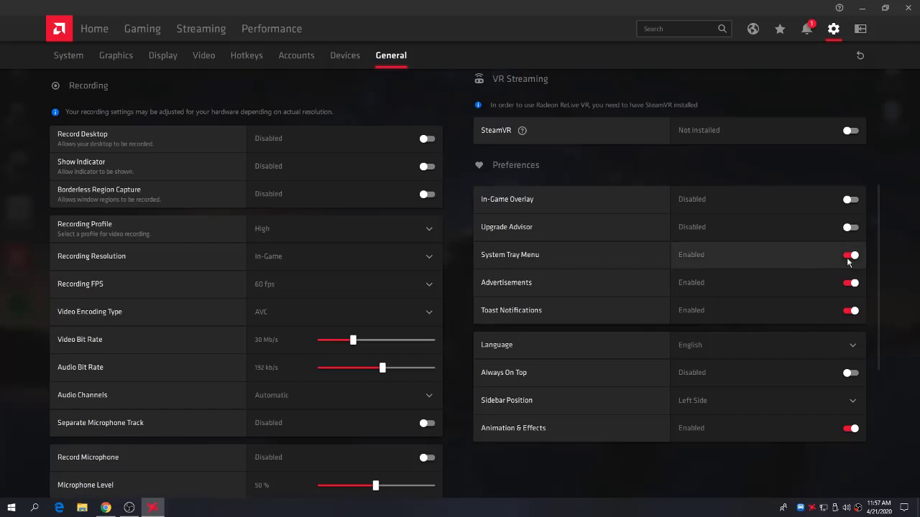
{"action": "left_click", "coordinate": [852, 285]}
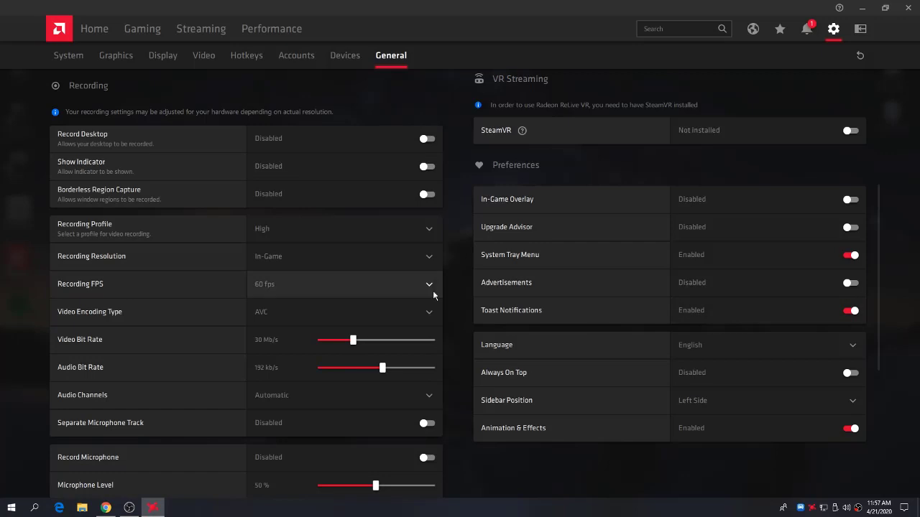
{"action": "scroll", "coordinate": [432, 290], "scroll_direction": "up", "scroll_amount": 3}
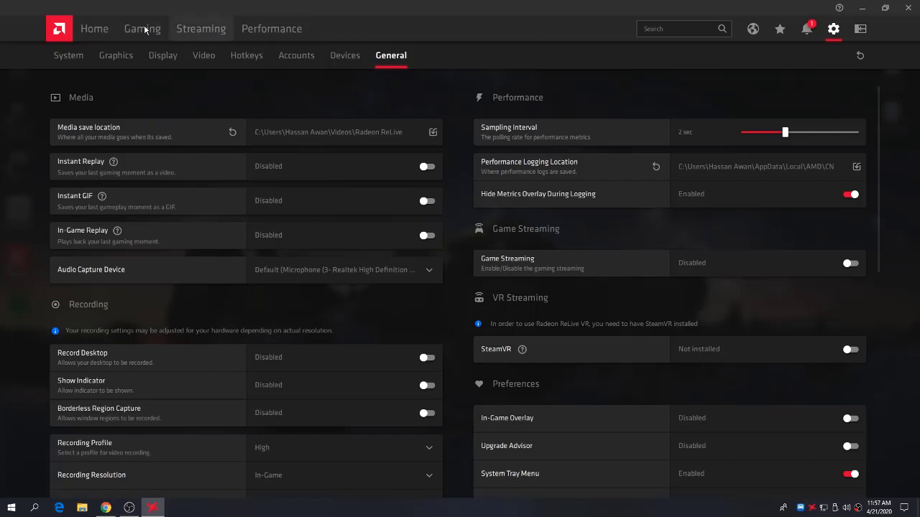
- Accept the EULA under Performance > Tuning, keeping Global Tuning on Automatic control with Default auto tuning
{"action": "left_click", "coordinate": [271, 30]}
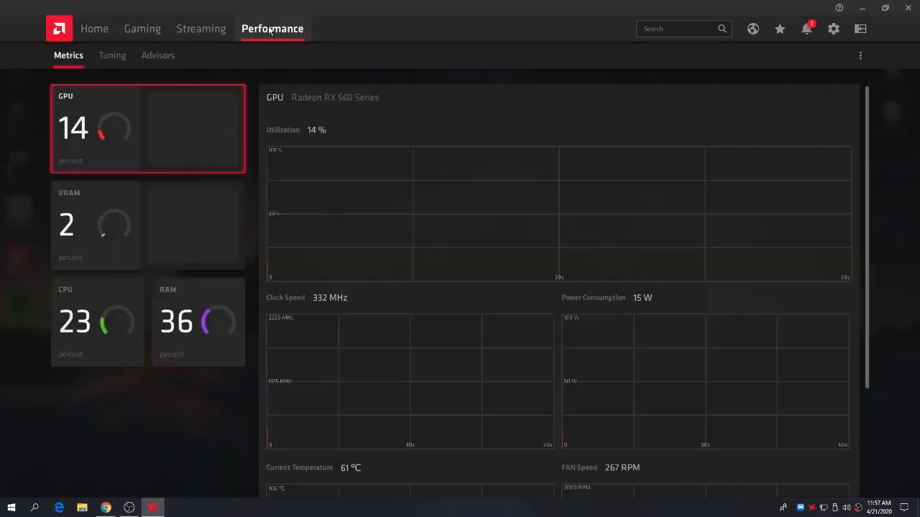
{"action": "left_click", "coordinate": [114, 55]}
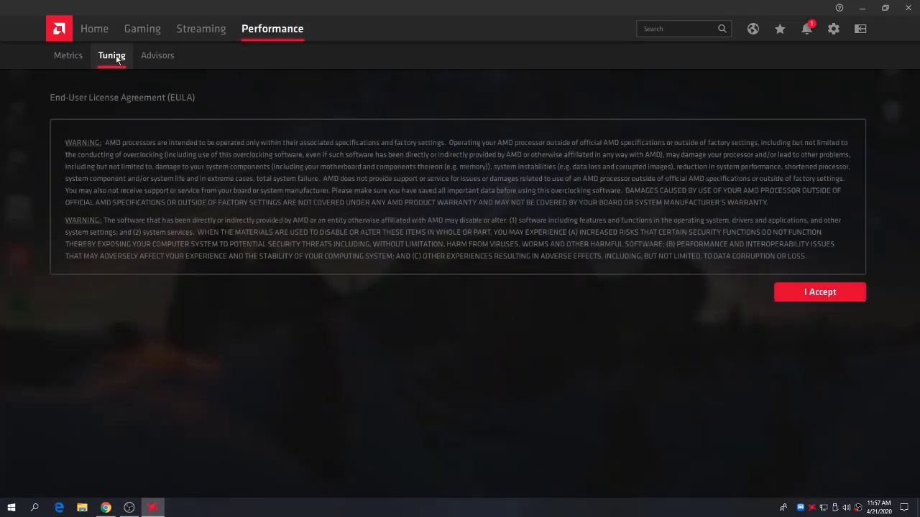
{"action": "left_click", "coordinate": [813, 297]}
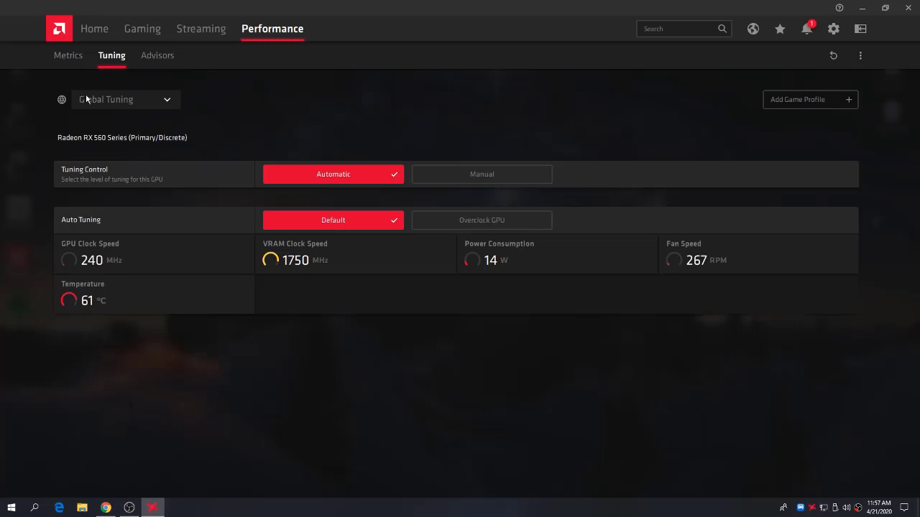
{"action": "left_click", "coordinate": [119, 102]}
{"action": "left_click", "coordinate": [136, 99]}
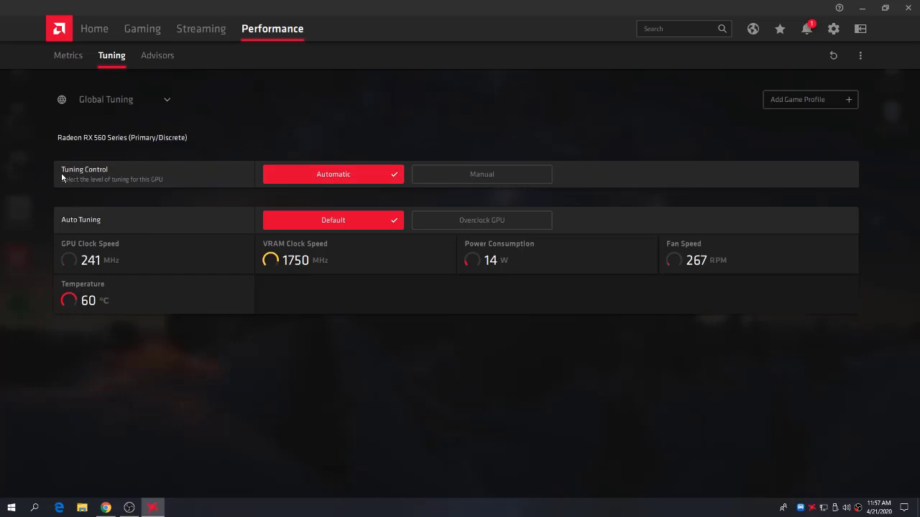
{"action": "left_click", "coordinate": [482, 179]}
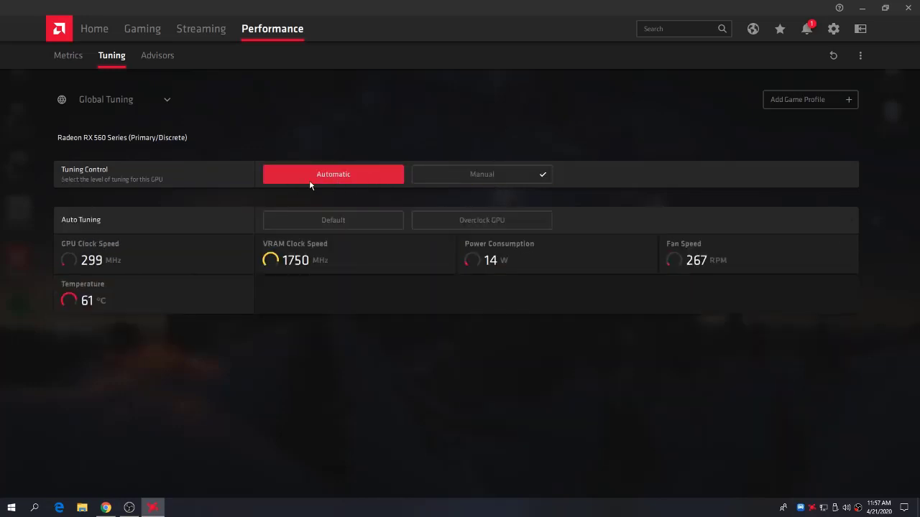
{"action": "left_click", "coordinate": [291, 218]}
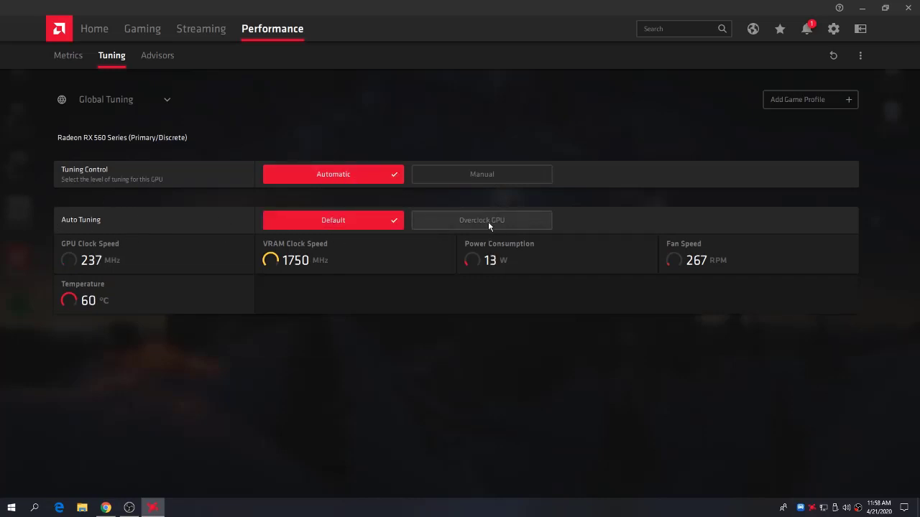
{"action": "left_click", "coordinate": [468, 225]}
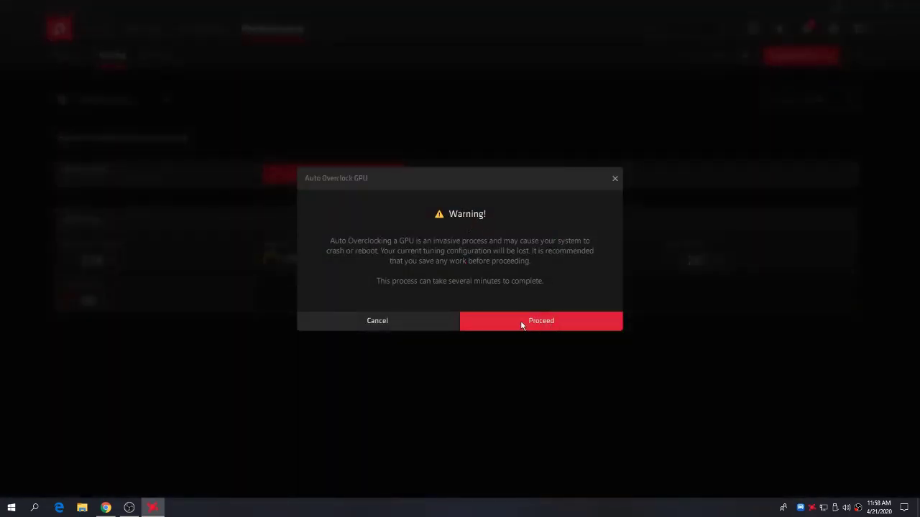
{"action": "left_click", "coordinate": [379, 325]}
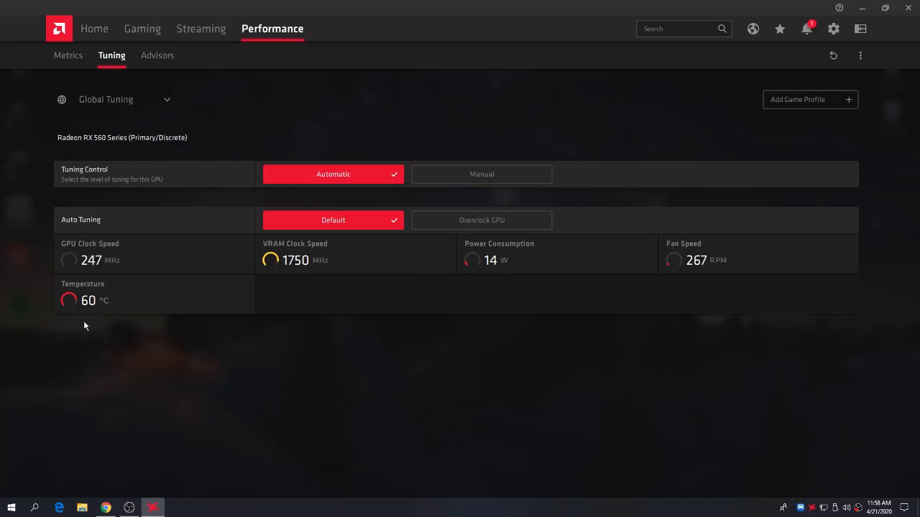
- Return to the Home dashboard, close Radeon Software, and refresh the Windows desktop
{"action": "left_click", "coordinate": [96, 28]}
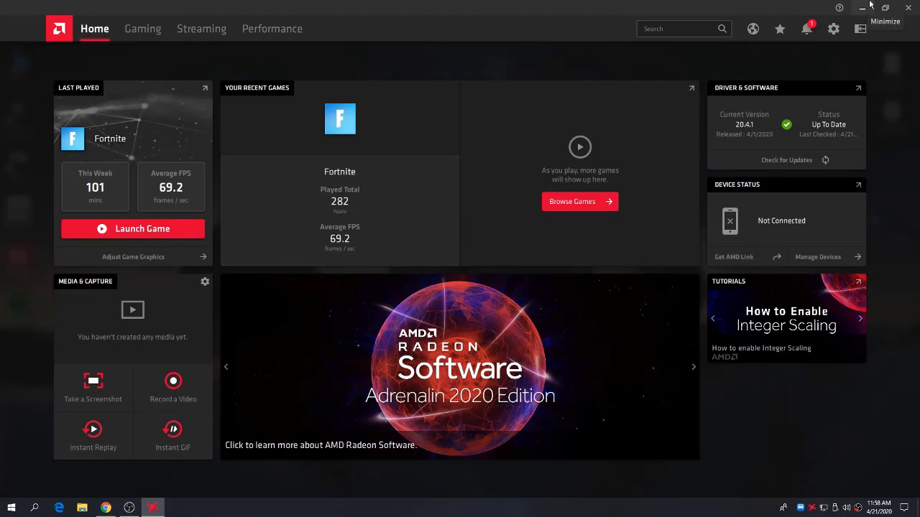
{"action": "left_click", "coordinate": [909, 6]}
{"action": "right_click", "coordinate": [374, 155]}
{"action": "left_click", "coordinate": [394, 199]}
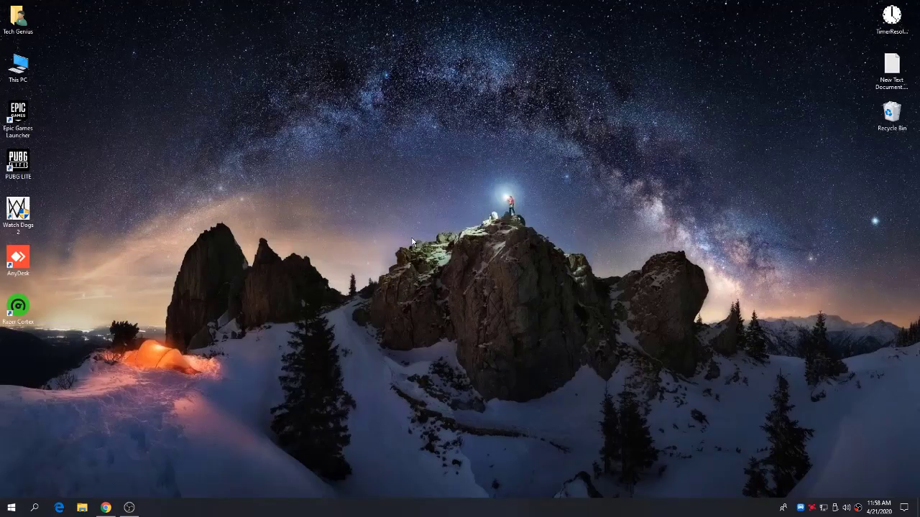